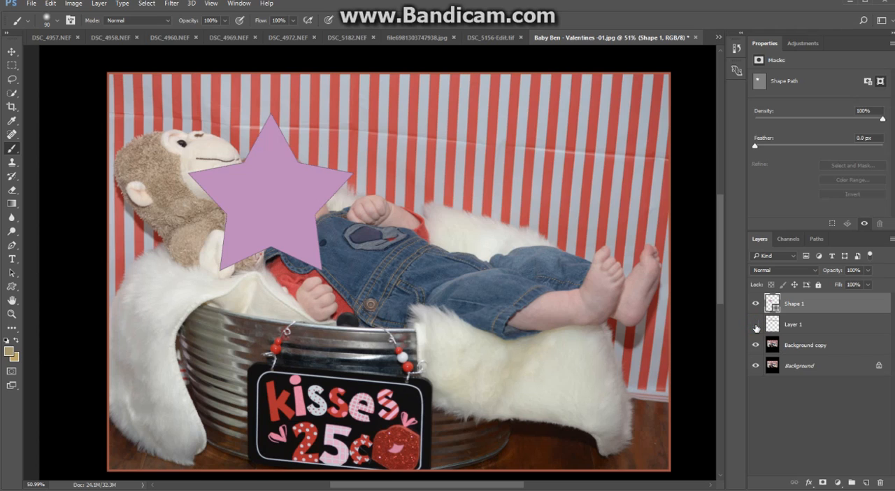
Hide Layer 1 and add a new empty layer directly above Background copy.
{"action": "left_click", "coordinate": [757, 325]}
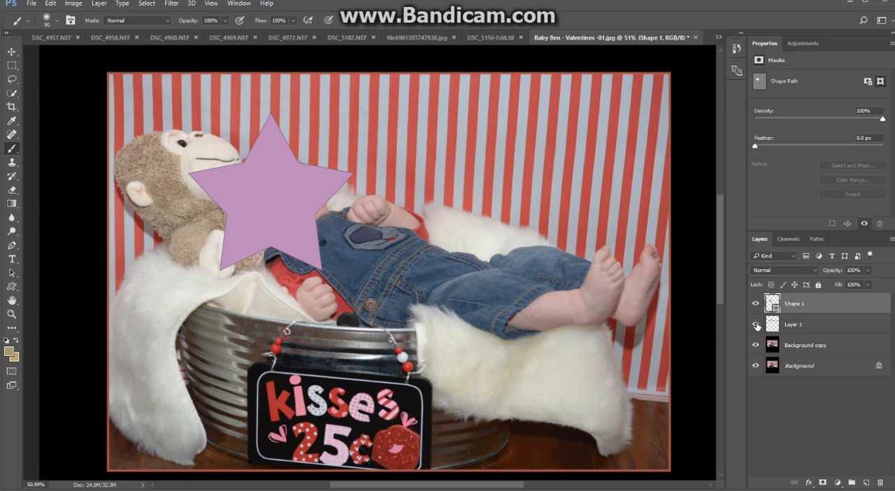
{"action": "left_click", "coordinate": [756, 326]}
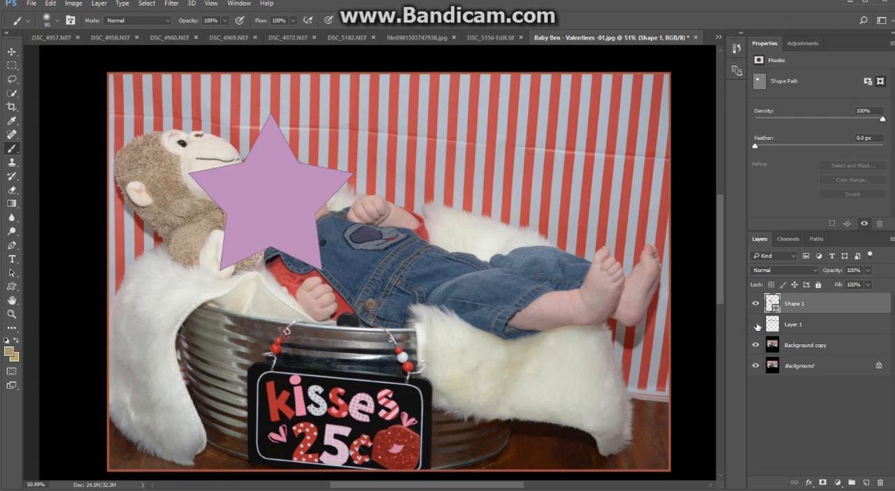
{"action": "left_click", "coordinate": [789, 345]}
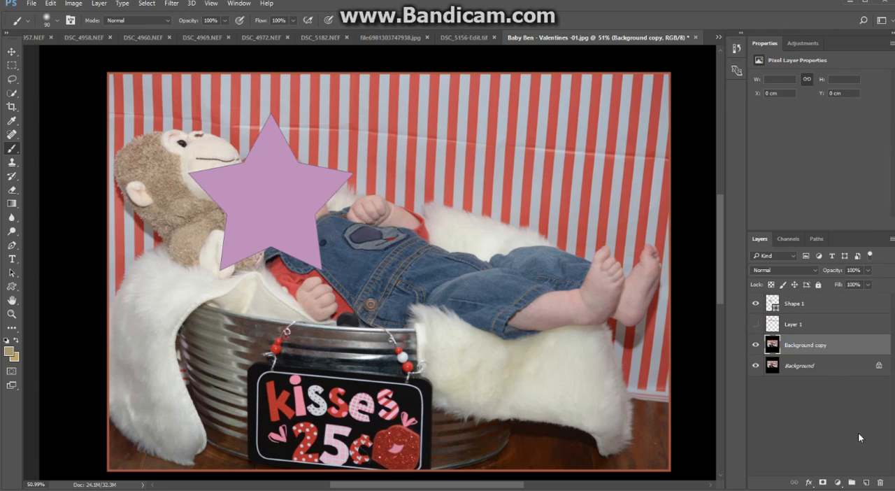
{"action": "left_click", "coordinate": [866, 483]}
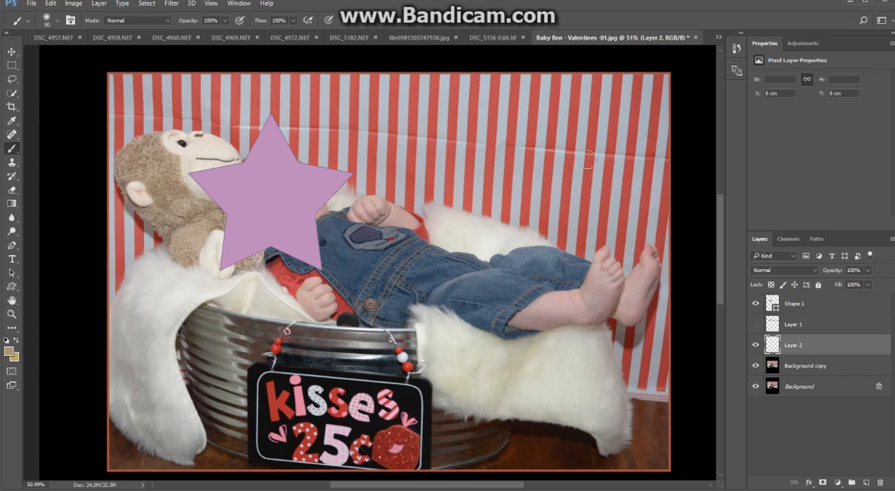
Activate the Clone Stamp tool with its sample mode set to All Layers.
{"action": "left_click", "coordinate": [12, 165]}
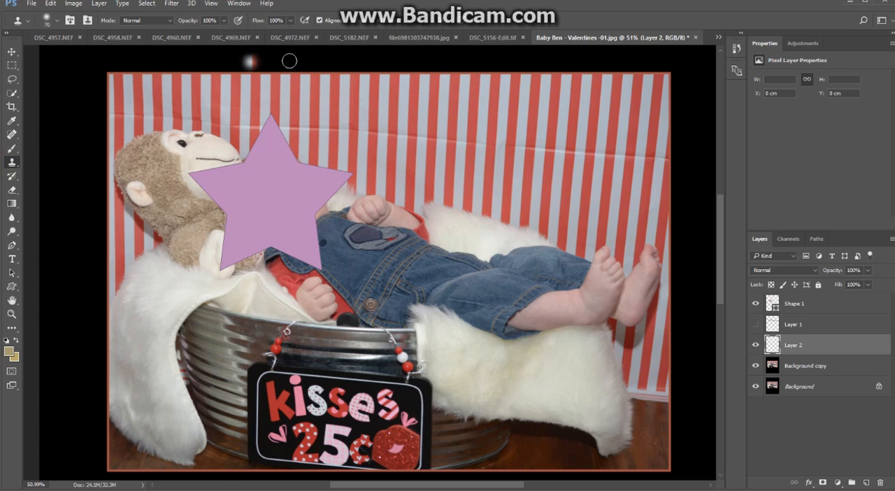
{"action": "left_click", "coordinate": [427, 26]}
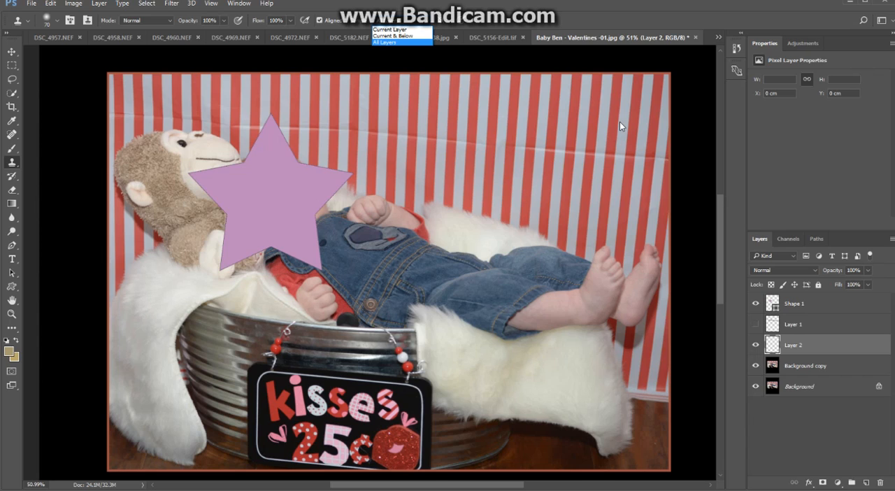
{"action": "left_click", "coordinate": [719, 198]}
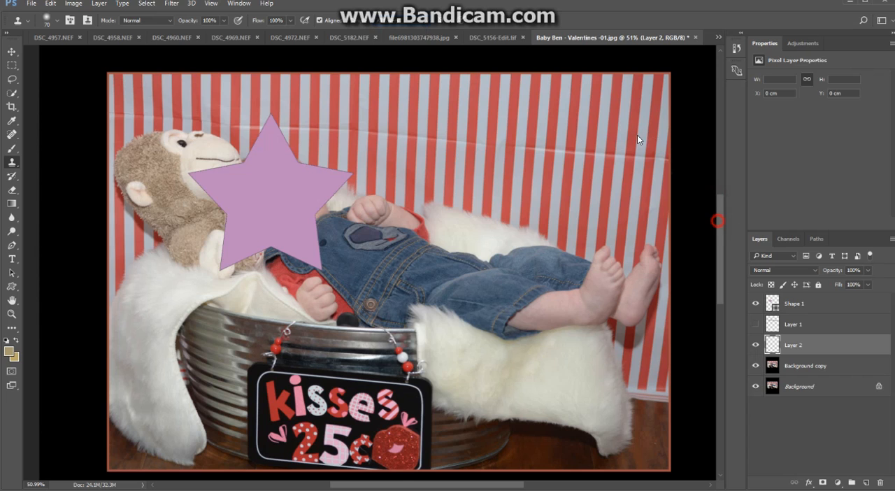
Clone clean stripes over the crease at the backdrop's right end, above the baby's feet.
{"action": "left_click_drag", "start_coordinate": [604, 126], "coordinate": [516, 150]}
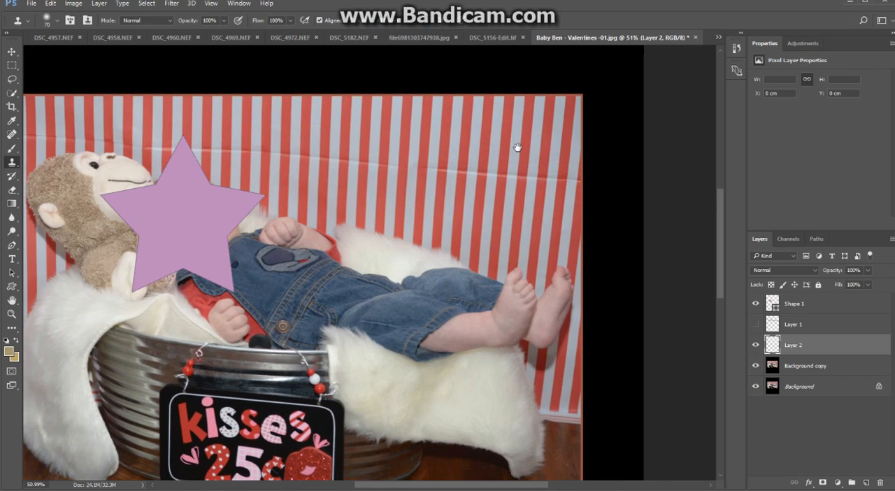
{"action": "scroll", "coordinate": [509, 157], "scroll_direction": "up", "scroll_amount": 6}
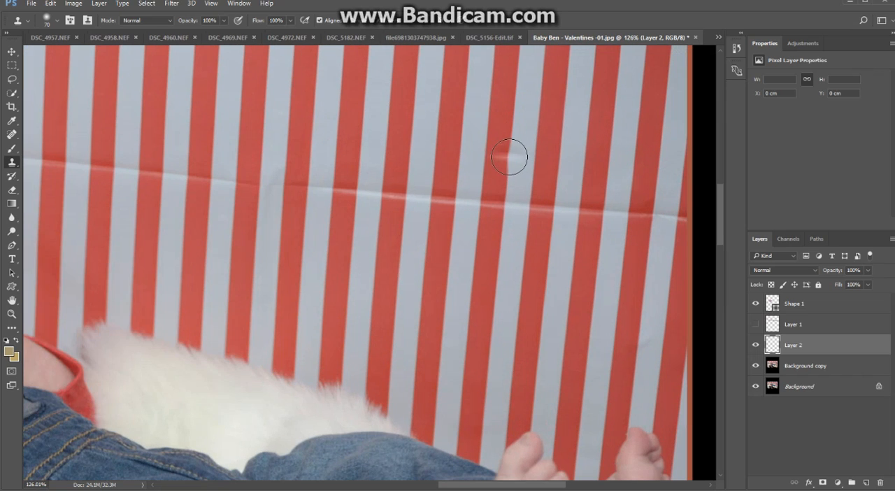
{"action": "left_click_drag", "start_coordinate": [516, 175], "coordinate": [514, 136]}
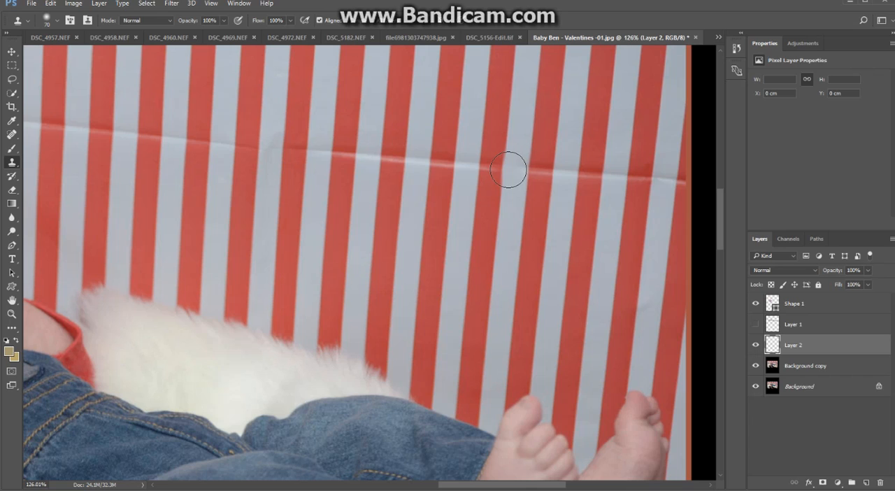
{"action": "left_click", "coordinate": [622, 226], "text": "alt"}
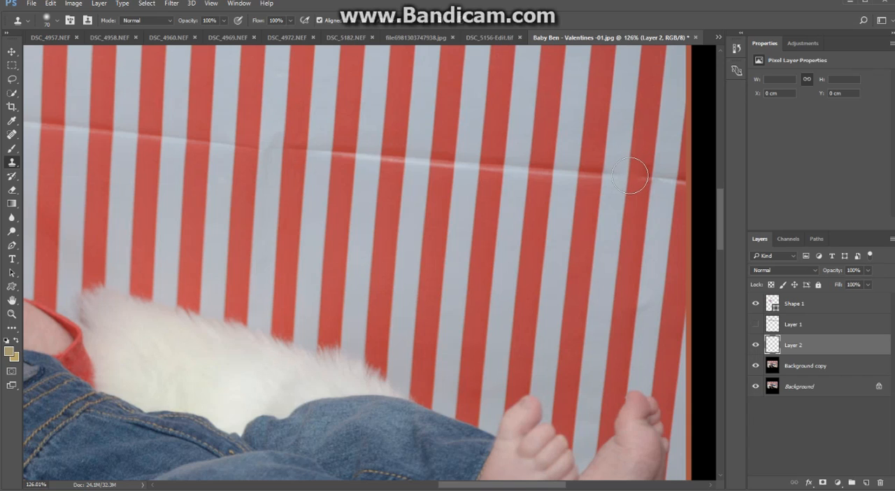
{"action": "mouse_move", "coordinate": [631, 175]}
{"action": "left_mouse_down"}
{"action": "mouse_move", "coordinate": [666, 187]}
{"action": "mouse_move", "coordinate": [626, 175]}
{"action": "mouse_move", "coordinate": [540, 178]}
{"action": "left_mouse_up"}
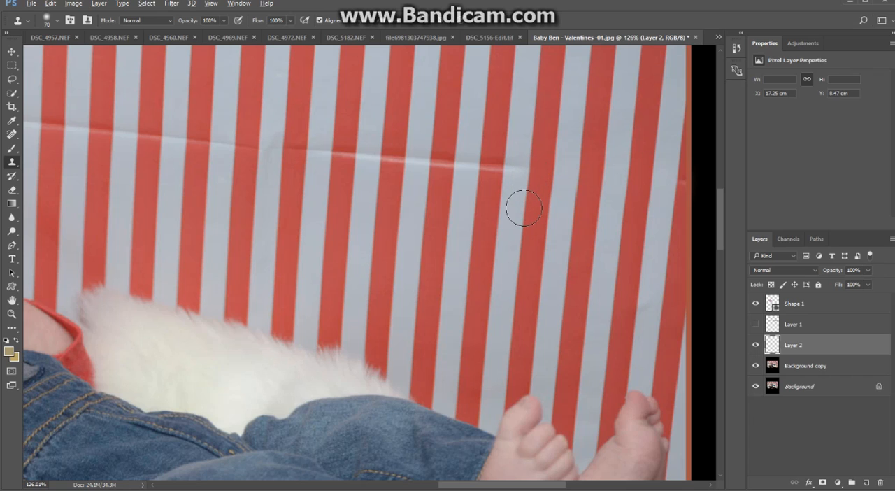
Extend the cloned stripes leftward over the crease, from above the feet to above the baby's knees.
{"action": "left_click", "coordinate": [523, 210], "text": "alt"}
{"action": "mouse_move", "coordinate": [544, 187]}
{"action": "left_mouse_down"}
{"action": "mouse_move", "coordinate": [514, 168]}
{"action": "mouse_move", "coordinate": [353, 160]}
{"action": "left_mouse_up"}
{"action": "mouse_move", "coordinate": [352, 160]}
{"action": "left_mouse_down"}
{"action": "mouse_move", "coordinate": [334, 154]}
{"action": "mouse_move", "coordinate": [347, 145]}
{"action": "left_mouse_up"}
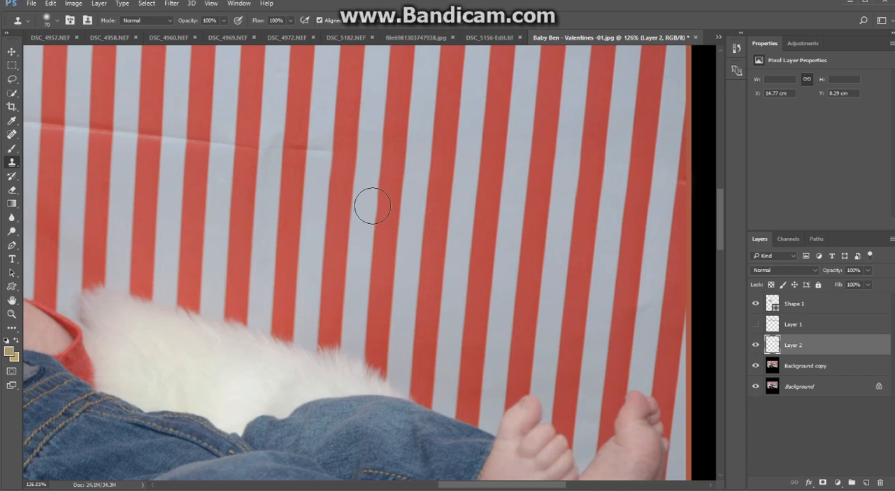
Try the clone brush at 100% hardness and return its hardness to 0%.
{"action": "right_click", "coordinate": [354, 152]}
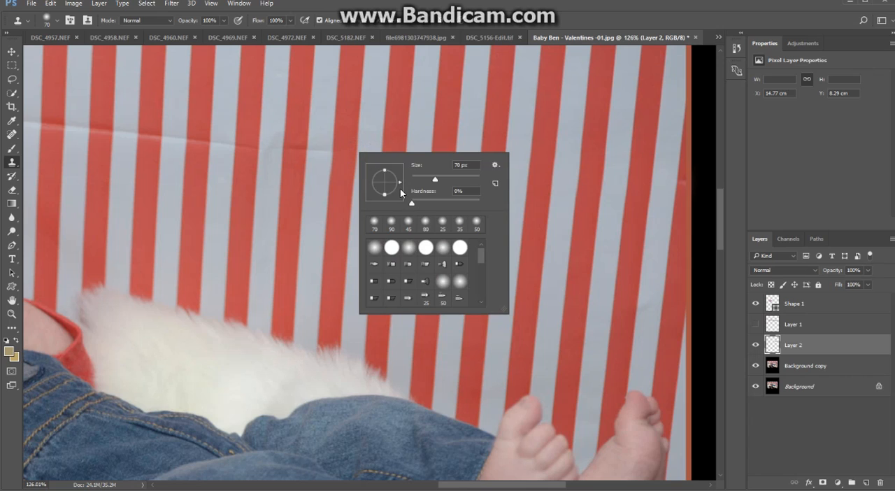
{"action": "left_click_drag", "start_coordinate": [411, 203], "coordinate": [483, 201]}
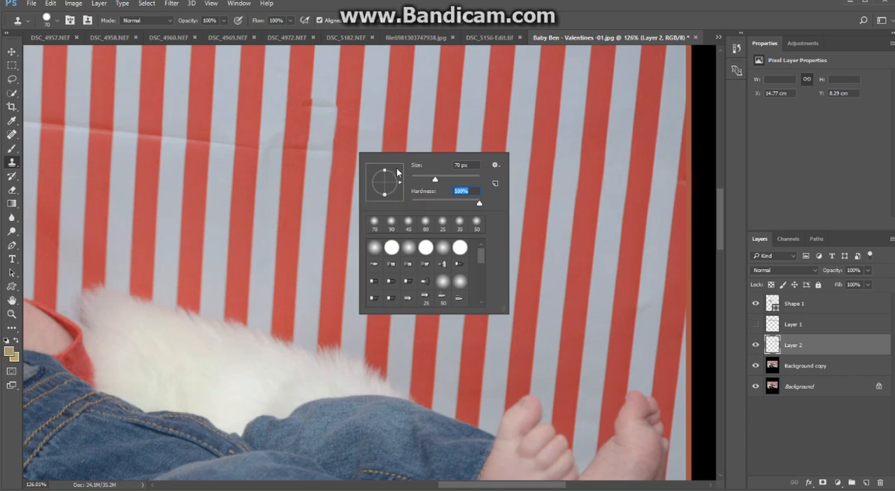
{"action": "left_click_drag", "start_coordinate": [416, 203], "coordinate": [411, 203]}
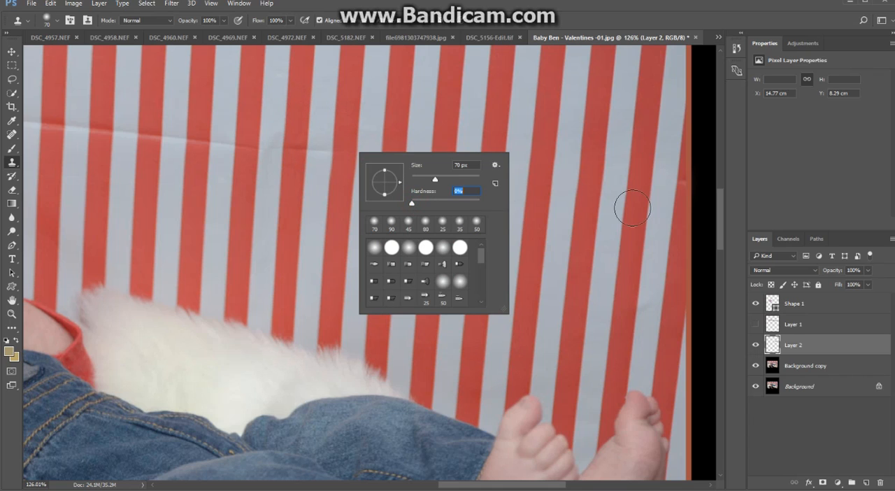
{"action": "key", "text": "Return"}
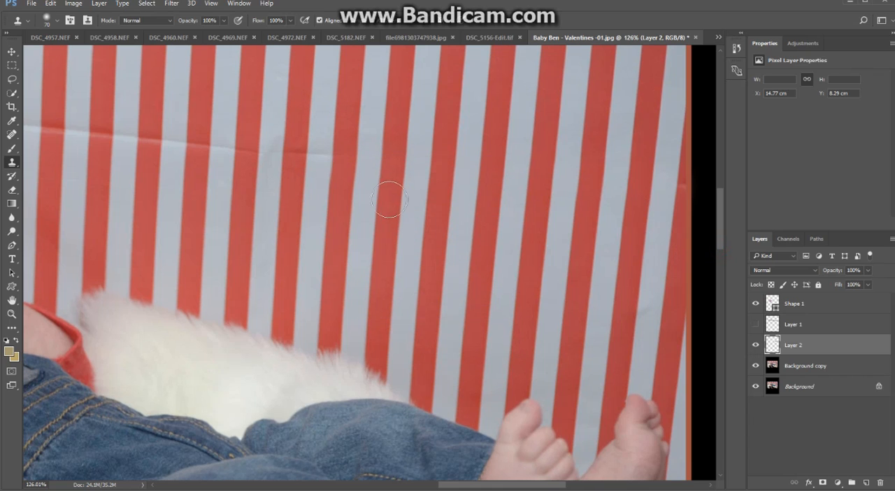
Clone stripes over the backdrop crease above the white fur, up to the fur's left end.
{"action": "left_click_drag", "start_coordinate": [386, 193], "coordinate": [461, 215]}
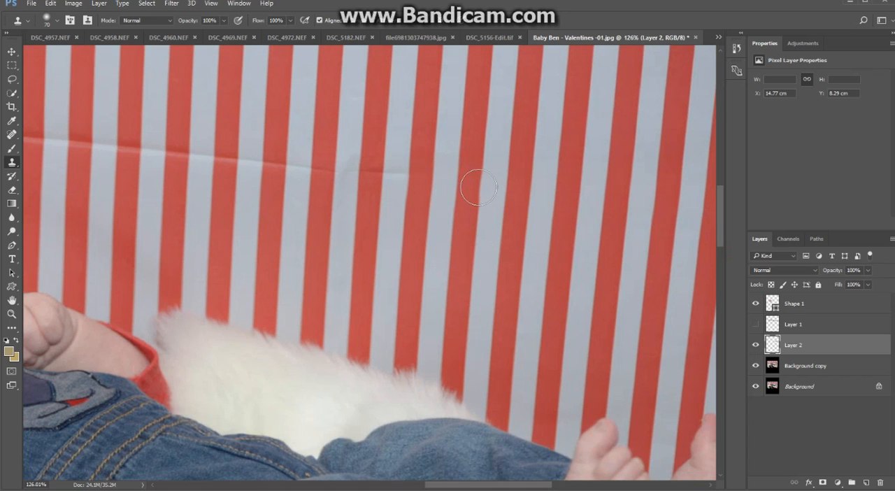
{"action": "mouse_move", "coordinate": [480, 187]}
{"action": "left_mouse_down"}
{"action": "mouse_move", "coordinate": [369, 175]}
{"action": "mouse_move", "coordinate": [379, 158]}
{"action": "left_mouse_up"}
{"action": "left_click", "coordinate": [378, 230], "text": "alt"}
{"action": "mouse_move", "coordinate": [383, 175]}
{"action": "left_mouse_down"}
{"action": "mouse_move", "coordinate": [339, 180]}
{"action": "mouse_move", "coordinate": [267, 163]}
{"action": "mouse_move", "coordinate": [190, 163]}
{"action": "mouse_move", "coordinate": [201, 143]}
{"action": "mouse_move", "coordinate": [207, 157]}
{"action": "mouse_move", "coordinate": [175, 147]}
{"action": "mouse_move", "coordinate": [121, 152]}
{"action": "mouse_move", "coordinate": [144, 166]}
{"action": "mouse_move", "coordinate": [290, 188]}
{"action": "mouse_move", "coordinate": [376, 216]}
{"action": "left_mouse_up"}
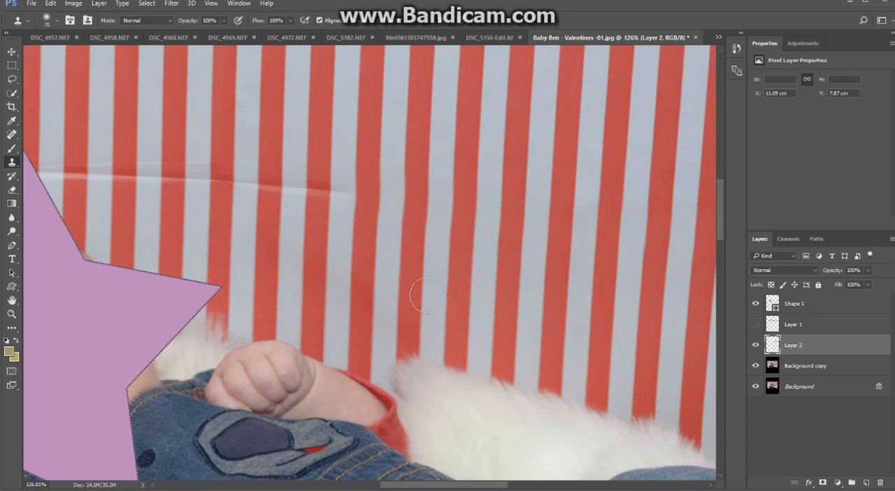
Clone stripes over the crease above the baby's raised fist, continuing toward the purple star.
{"action": "left_click", "coordinate": [367, 158], "text": "alt"}
{"action": "left_click", "coordinate": [360, 223]}
{"action": "mouse_move", "coordinate": [378, 198]}
{"action": "left_mouse_down"}
{"action": "mouse_move", "coordinate": [334, 189]}
{"action": "mouse_move", "coordinate": [210, 186]}
{"action": "left_mouse_up"}
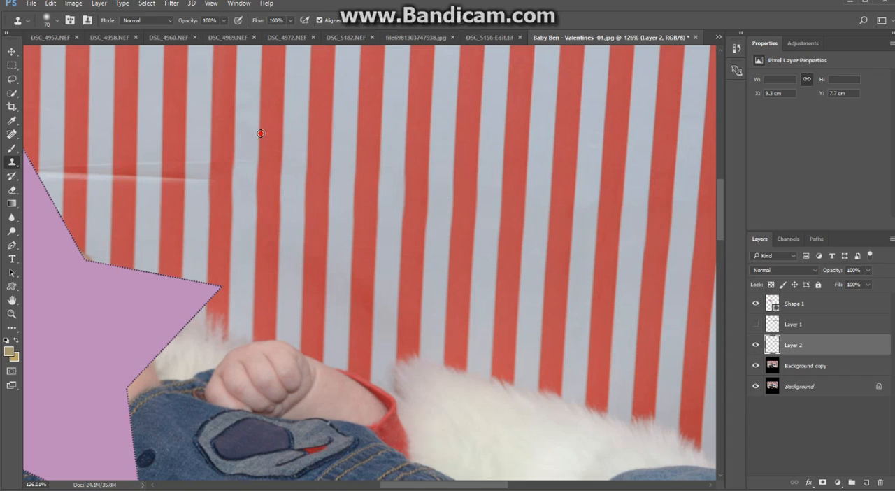
{"action": "left_click_drag", "start_coordinate": [261, 183], "coordinate": [269, 203]}
{"action": "mouse_move", "coordinate": [279, 173]}
{"action": "left_mouse_down"}
{"action": "mouse_move", "coordinate": [310, 205]}
{"action": "mouse_move", "coordinate": [327, 188]}
{"action": "mouse_move", "coordinate": [249, 196]}
{"action": "mouse_move", "coordinate": [208, 183]}
{"action": "mouse_move", "coordinate": [199, 170]}
{"action": "mouse_move", "coordinate": [179, 178]}
{"action": "mouse_move", "coordinate": [155, 164]}
{"action": "mouse_move", "coordinate": [109, 170]}
{"action": "mouse_move", "coordinate": [200, 179]}
{"action": "mouse_move", "coordinate": [128, 178]}
{"action": "left_mouse_up"}
Show Layer 1 again, check the retouched backdrop in the whole photo, and undo the stray clone dab.
{"action": "scroll", "coordinate": [593, 298], "scroll_direction": "down", "scroll_amount": 3}
{"action": "scroll", "coordinate": [593, 298], "scroll_direction": "down", "scroll_amount": 2}
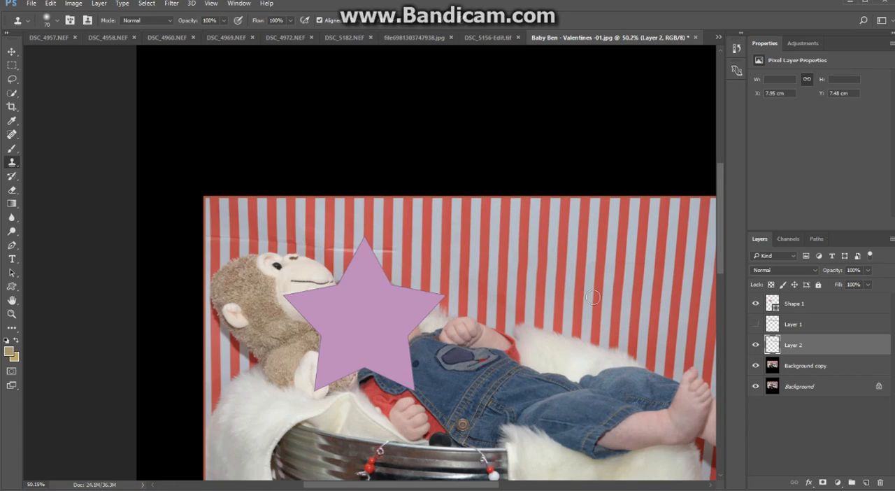
{"action": "scroll", "coordinate": [594, 298], "scroll_direction": "down", "scroll_amount": 1}
{"action": "left_click", "coordinate": [756, 326]}
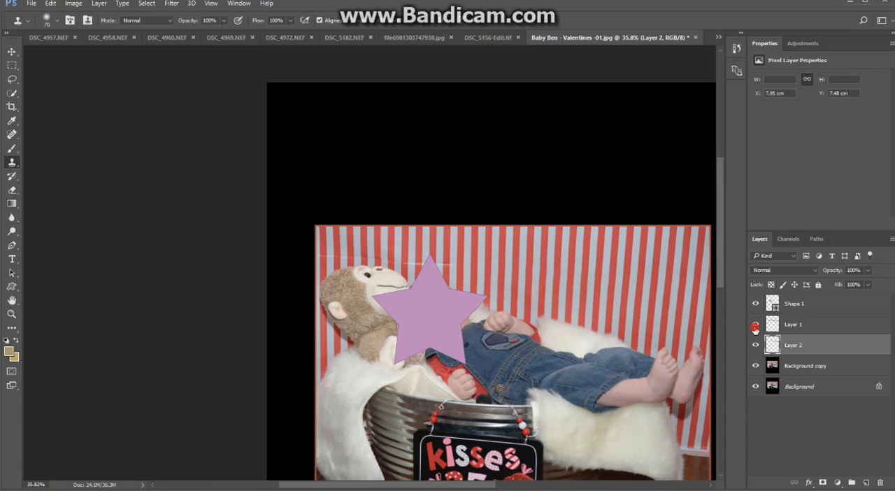
{"action": "scroll", "coordinate": [553, 152], "scroll_direction": "down", "scroll_amount": 1}
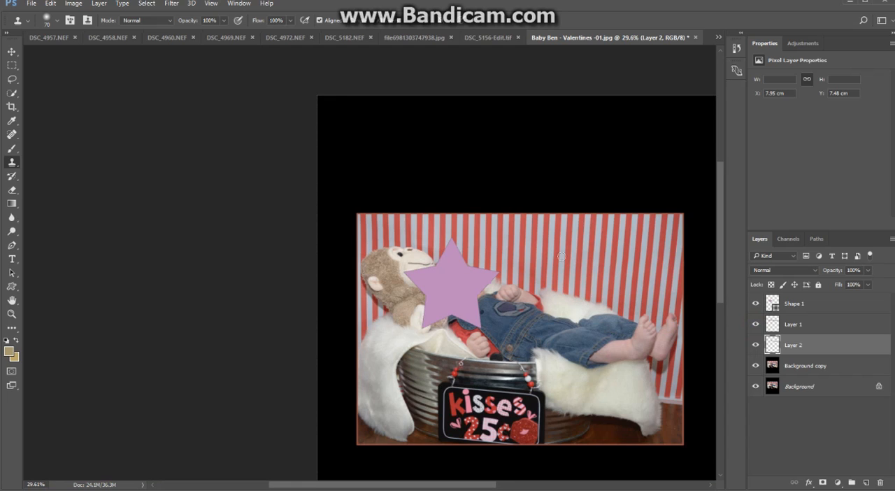
{"action": "scroll", "coordinate": [647, 302], "scroll_direction": "up", "scroll_amount": 1}
{"action": "scroll", "coordinate": [647, 302], "scroll_direction": "up", "scroll_amount": 1}
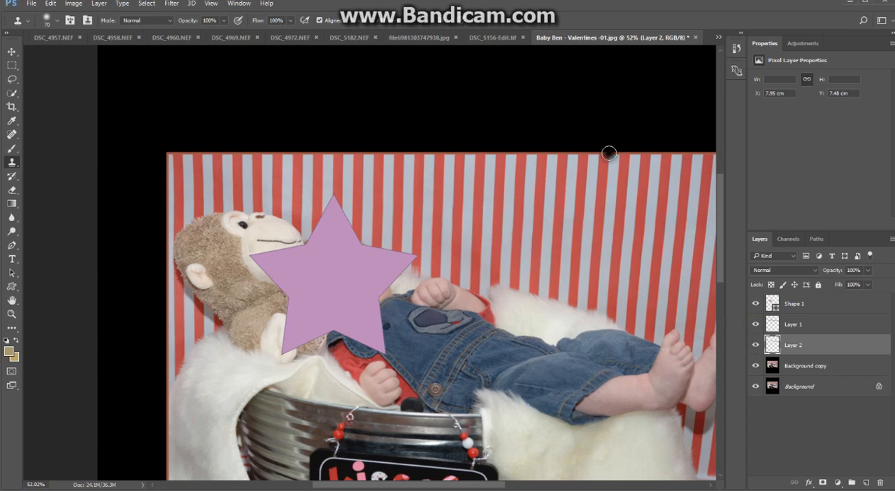
{"action": "left_click", "coordinate": [632, 170]}
{"action": "key", "text": "ctrl+z"}
Hide Layer 1 and Layer 2 to compare the retouched backdrop with the original.
{"action": "mouse_move", "coordinate": [549, 241]}
{"action": "left_mouse_down"}
{"action": "mouse_move", "coordinate": [486, 194]}
{"action": "mouse_move", "coordinate": [488, 165]}
{"action": "left_mouse_up"}
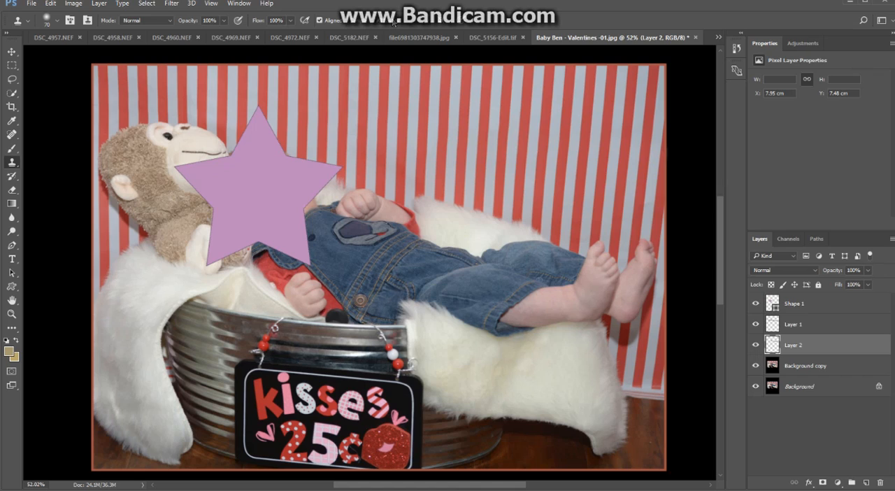
{"action": "left_click", "coordinate": [758, 329]}
{"action": "left_click", "coordinate": [756, 345]}
{"action": "left_click", "coordinate": [756, 326]}
{"action": "left_click", "coordinate": [755, 324]}
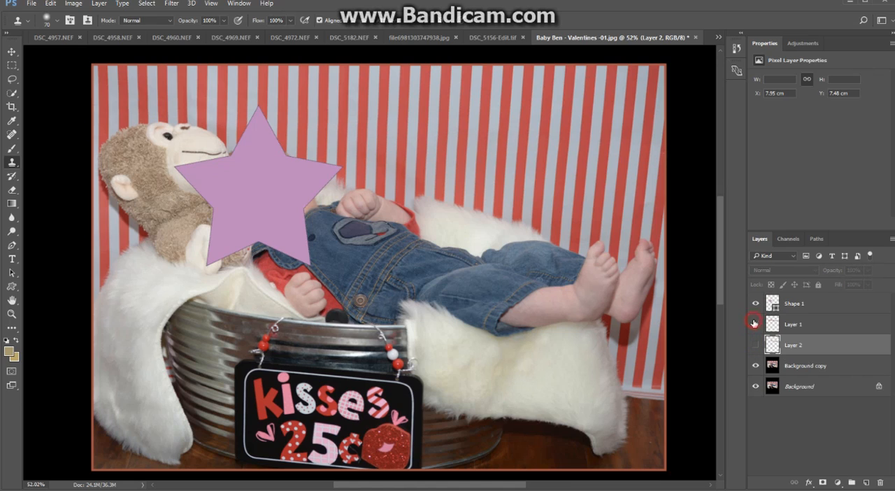
Hide the Background layer, try cloning and erasing along the crease directly on Background copy, and undo the eraser strokes.
{"action": "left_click", "coordinate": [773, 366]}
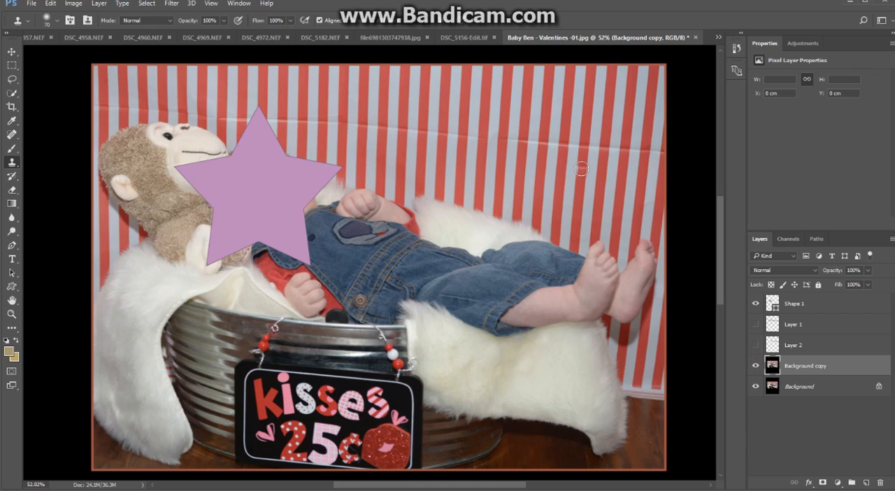
{"action": "left_click_drag", "start_coordinate": [584, 148], "coordinate": [517, 141]}
{"action": "key", "text": "e"}
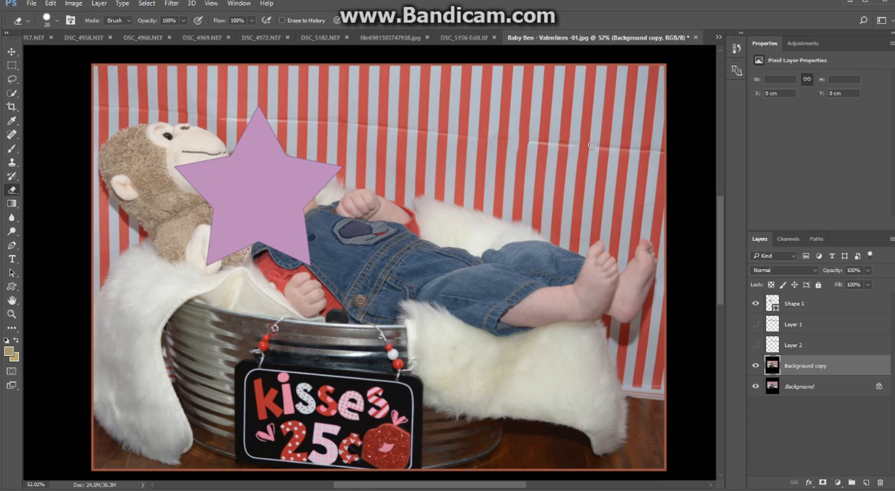
{"action": "left_click", "coordinate": [756, 387]}
{"action": "left_click_drag", "start_coordinate": [606, 152], "coordinate": [475, 134]}
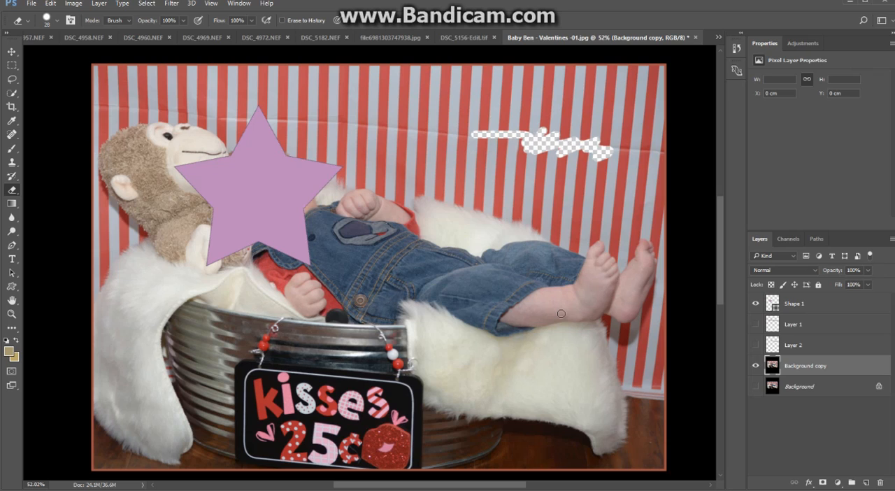
{"action": "key", "text": "ctrl+z"}
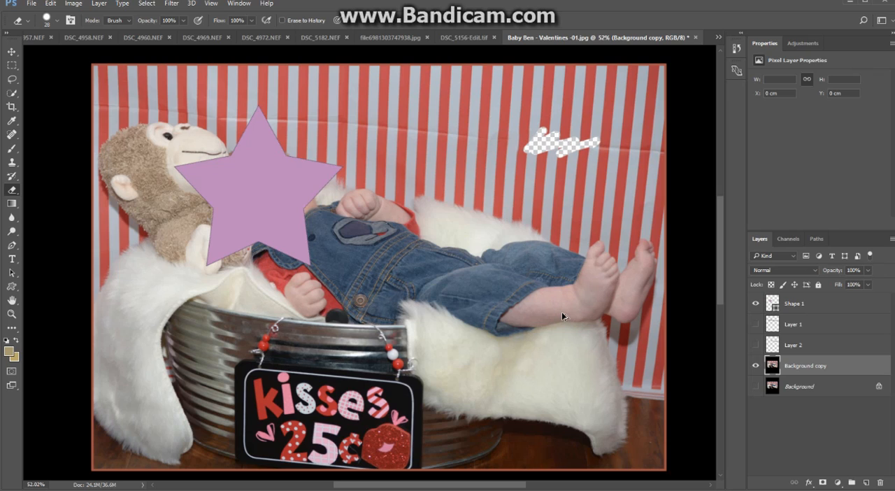
{"action": "key", "text": "ctrl+alt+z"}
Make the retouching layers Layer 2 and Layer 1 visible again.
{"action": "left_click", "coordinate": [756, 345]}
{"action": "left_click", "coordinate": [756, 324]}
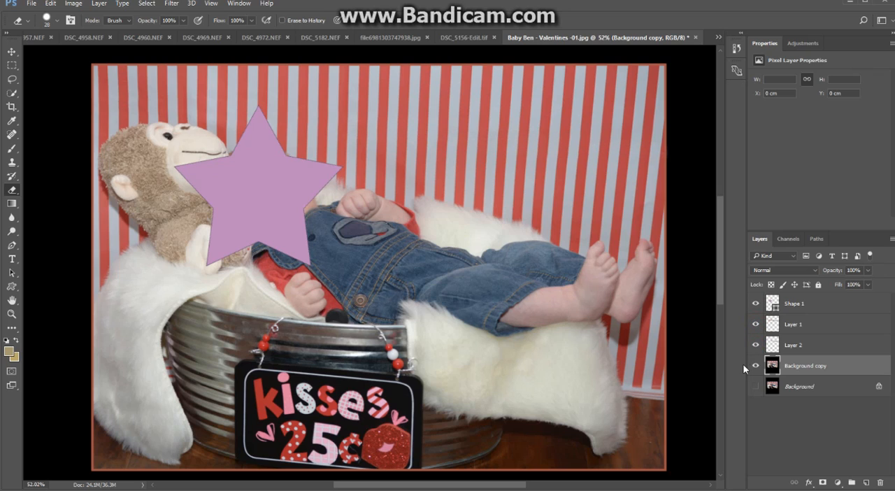